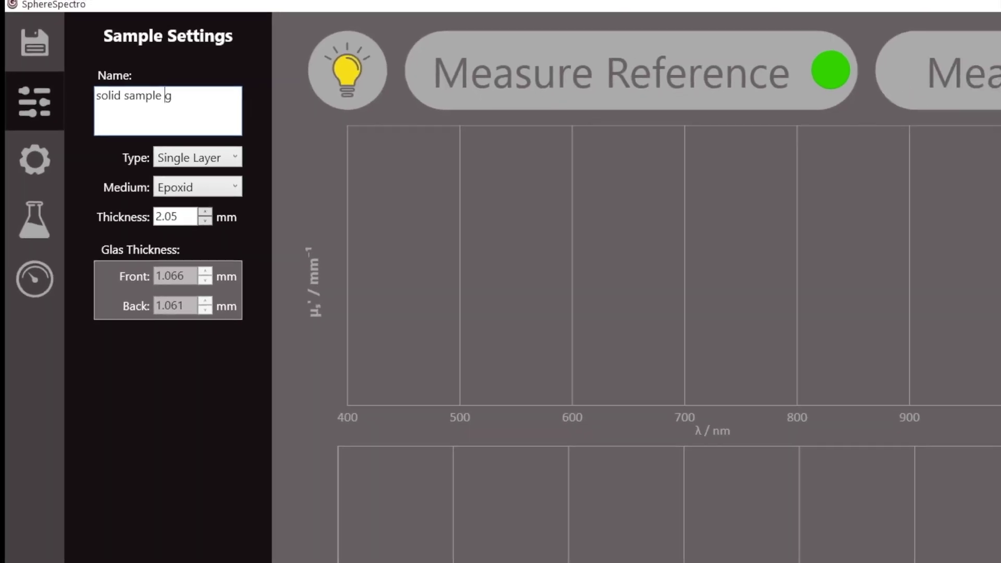
# Complete the sample name as 'solid sample green' in the Name field.
pyautogui.write('reen')
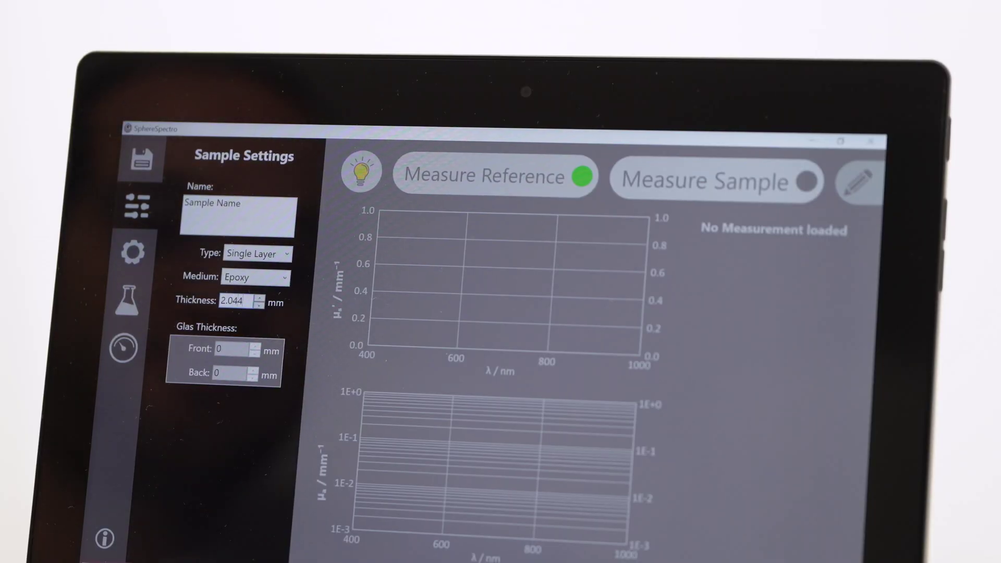
# Start the sample measurement and confirm the sample object is inserted.
pyautogui.click(717, 182)
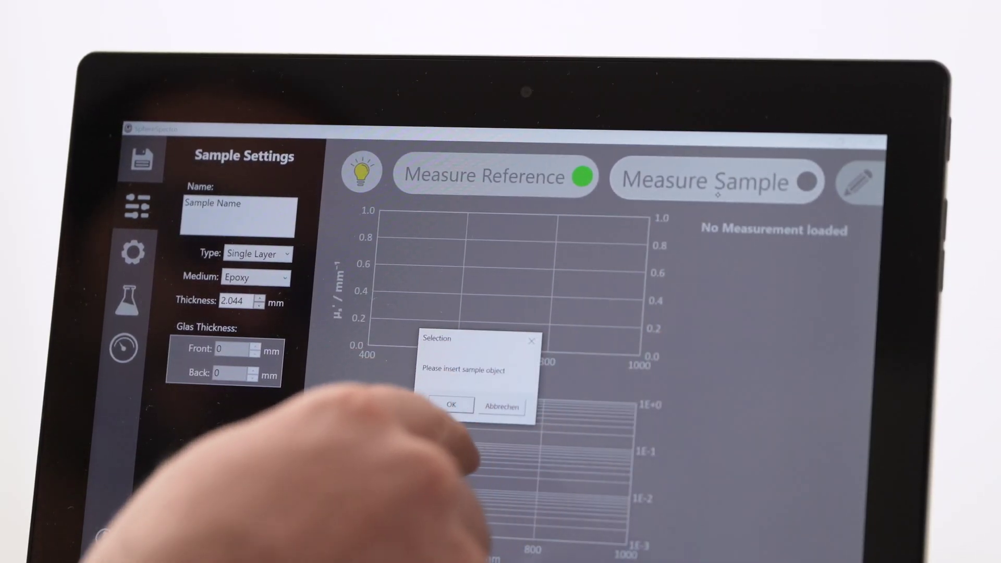
pyautogui.click(459, 407)
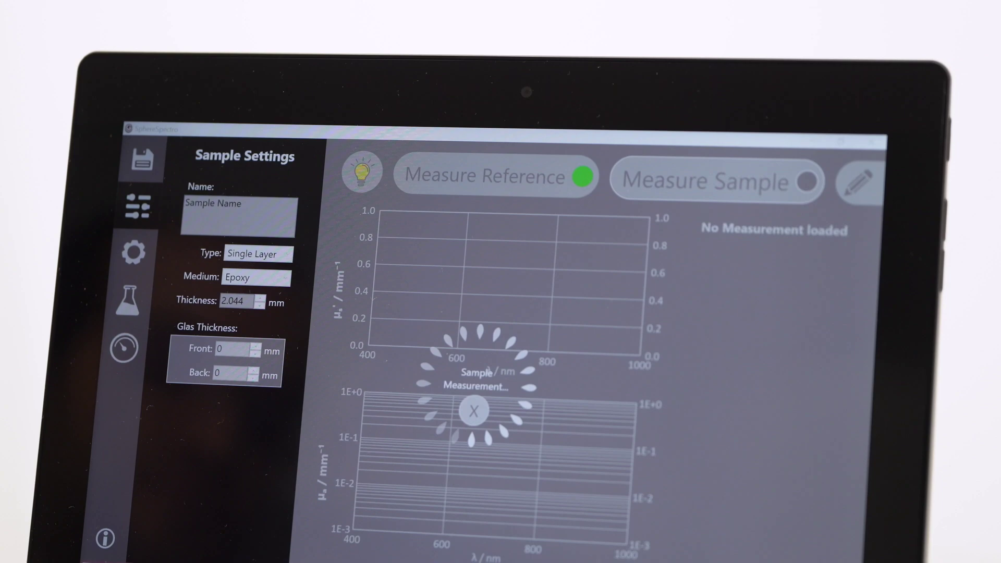